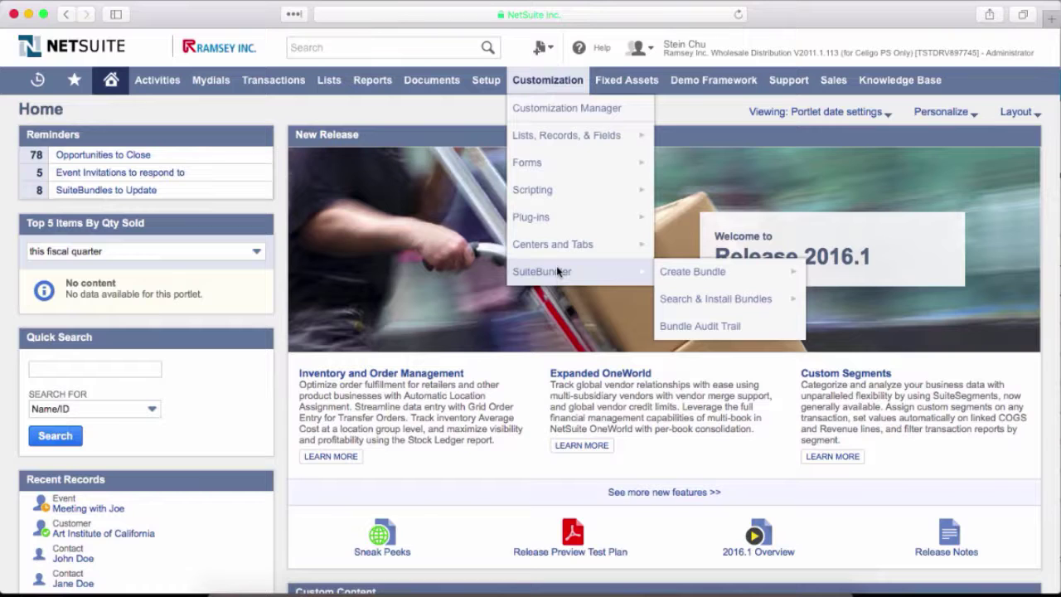
Search bundles for 'Celigo CloidExtend' and start installing CloudExtend for Google Apps.
left_click(685, 305)
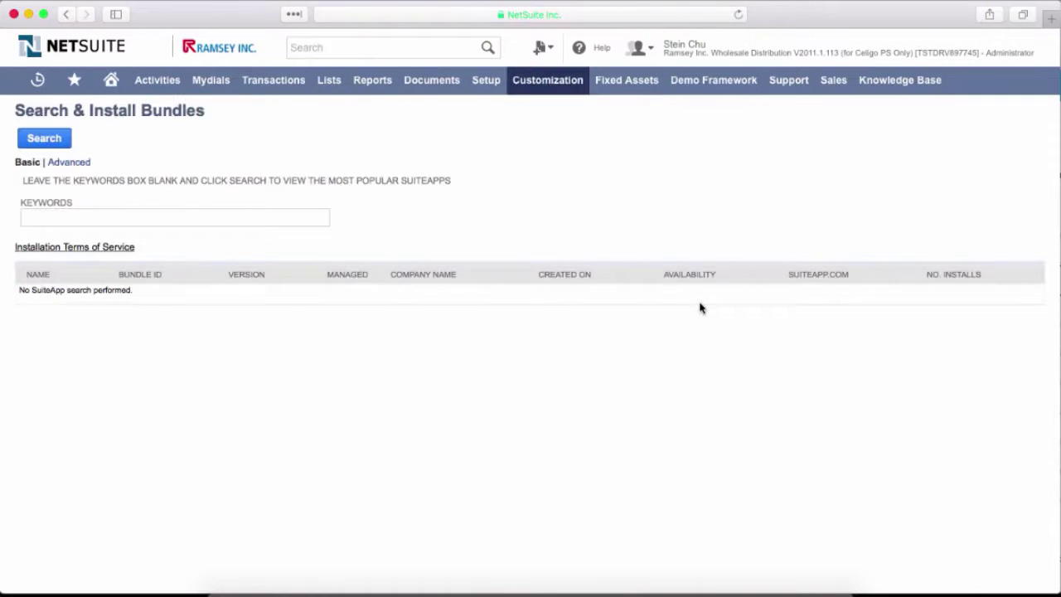
type("Celigo Cl")
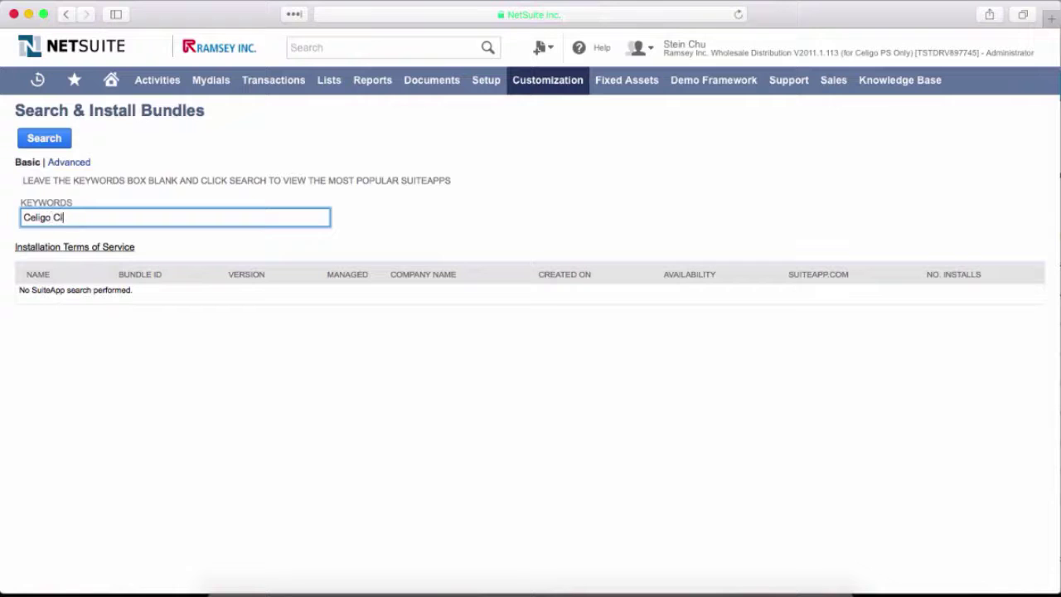
type("oidExtend")
key("Return")
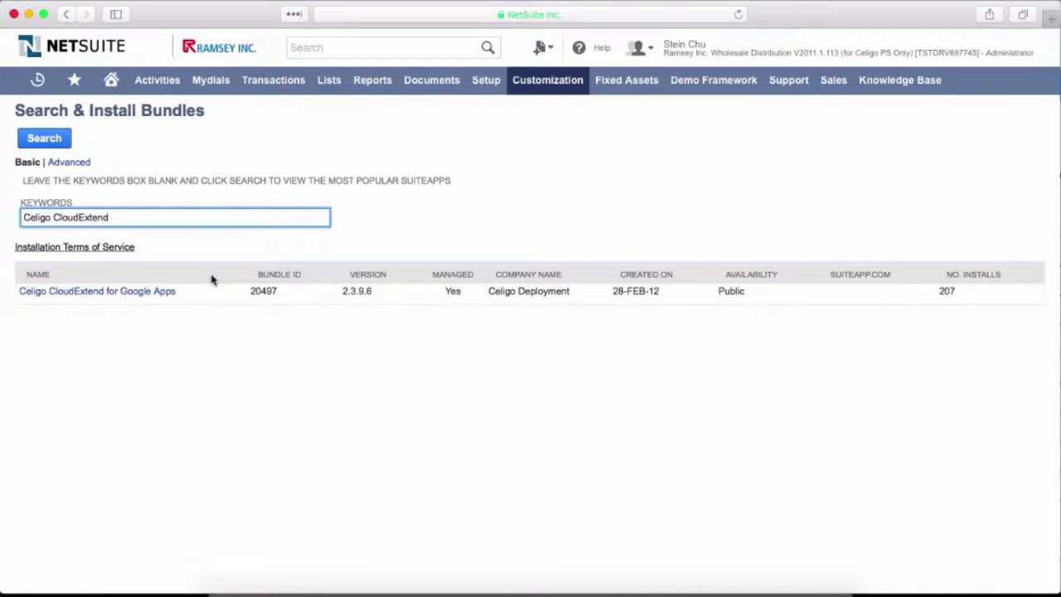
left_click(165, 292)
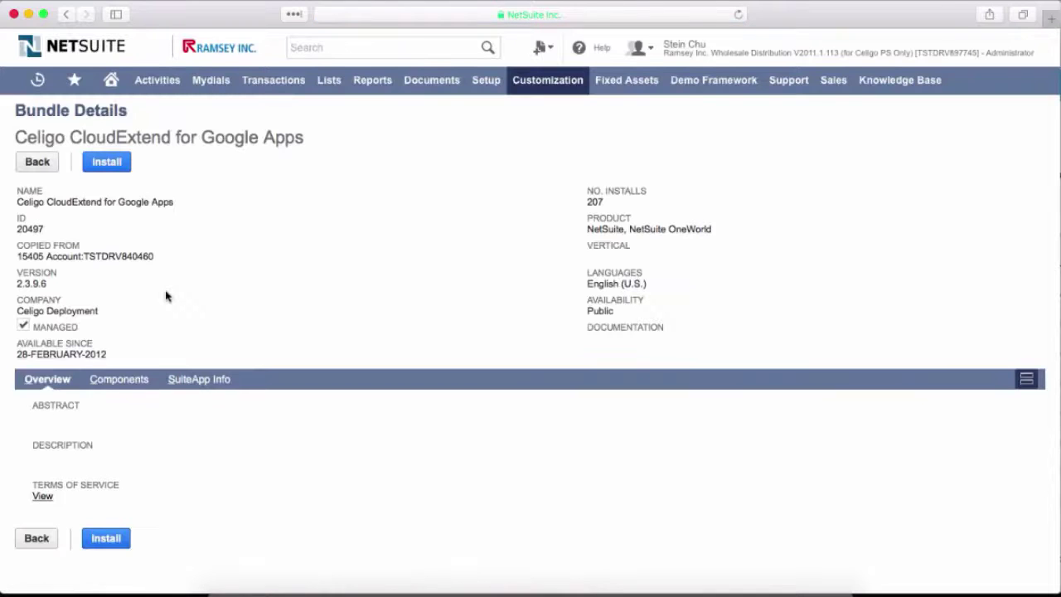
left_click(106, 162)
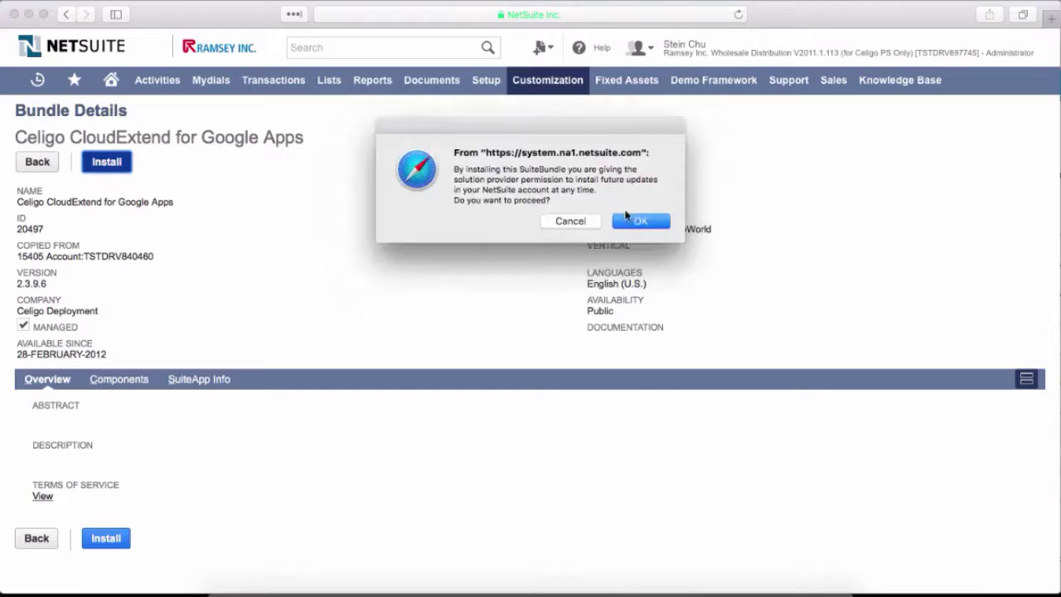
Allow future bundle updates and accept Celigo's Service Subscription Agreement.
left_click(640, 221)
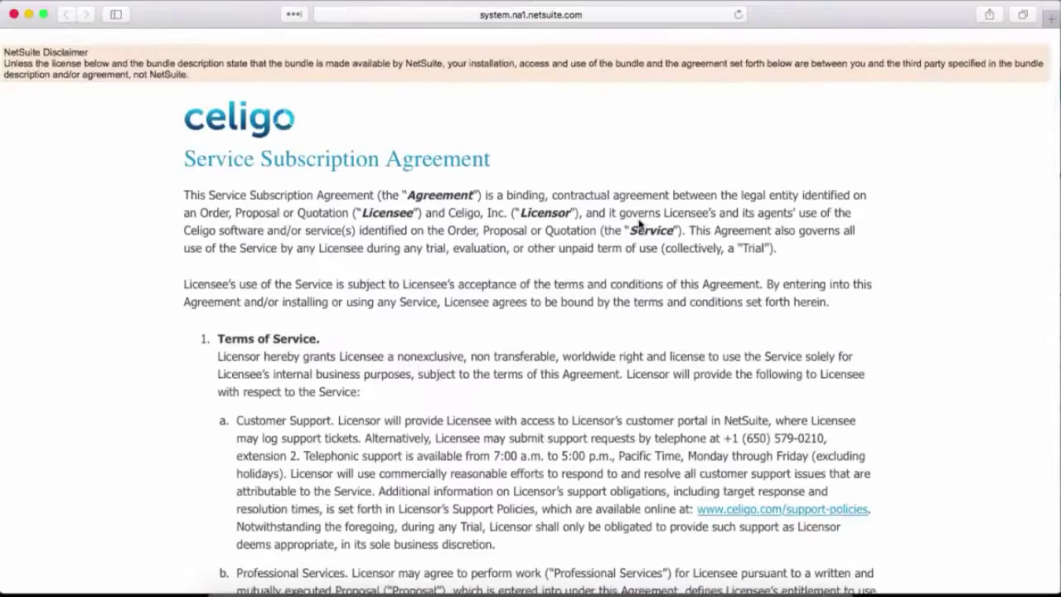
scroll(639, 223, "down", 2)
scroll(639, 223, "down", 2)
scroll(639, 249, "down", 2)
scroll(639, 225, "down", 4)
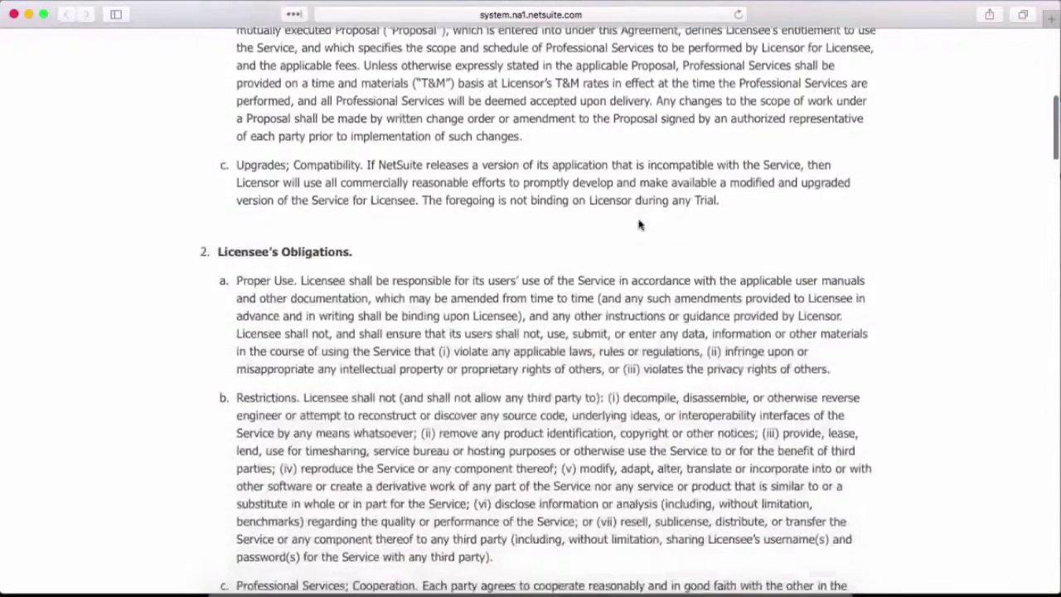
scroll(620, 365, "down", 3)
scroll(620, 365, "down", 2)
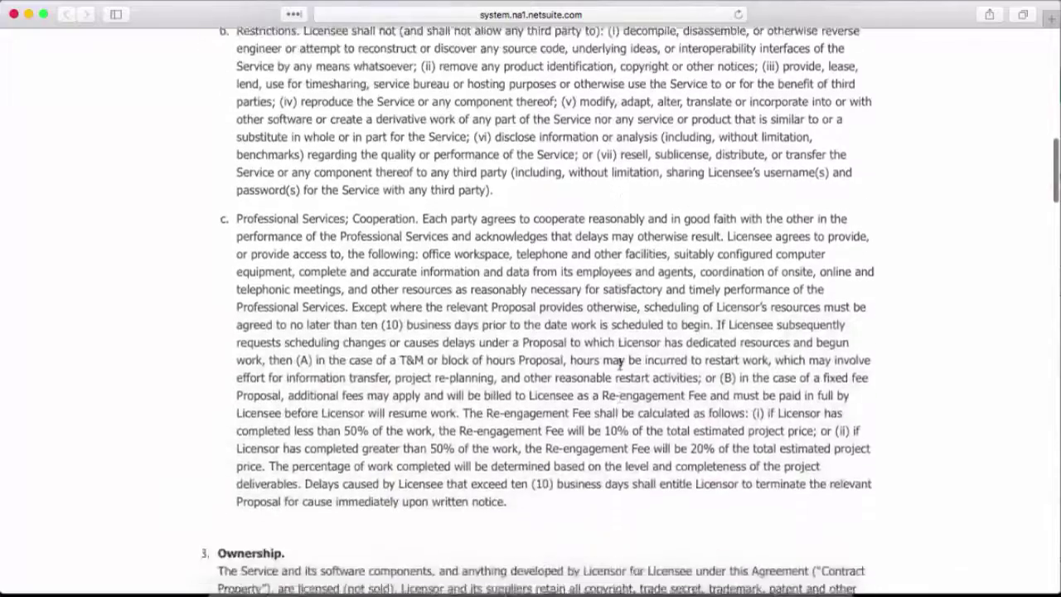
scroll(620, 365, "down", 3)
scroll(620, 363, "down", 5)
scroll(620, 365, "down", 5)
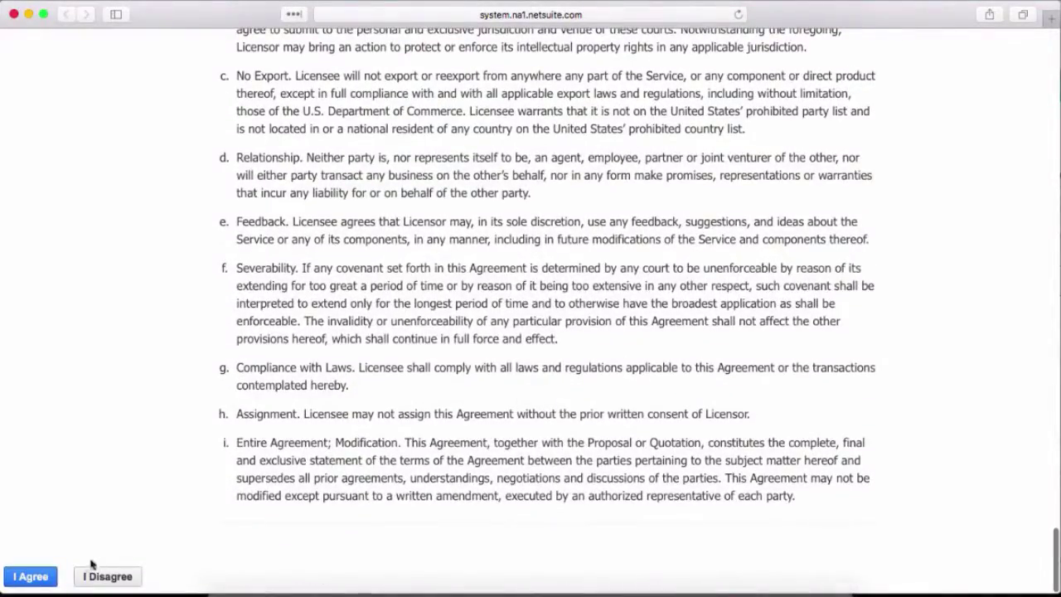
left_click(39, 578)
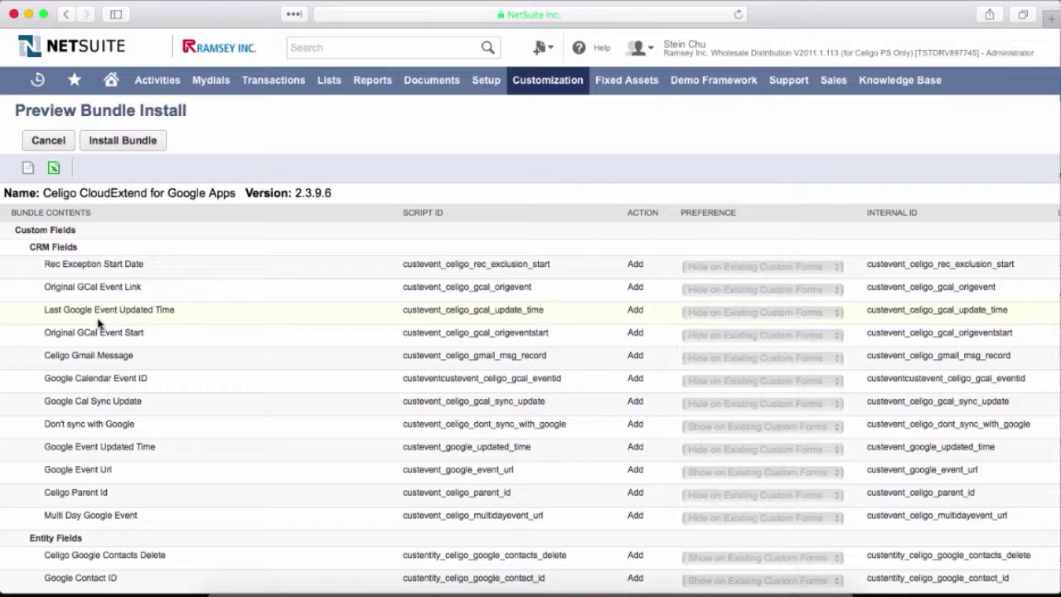
Install the CloudExtend 2.3.9.6 bundle and refresh Installed Bundles until it finishes.
left_click(140, 146)
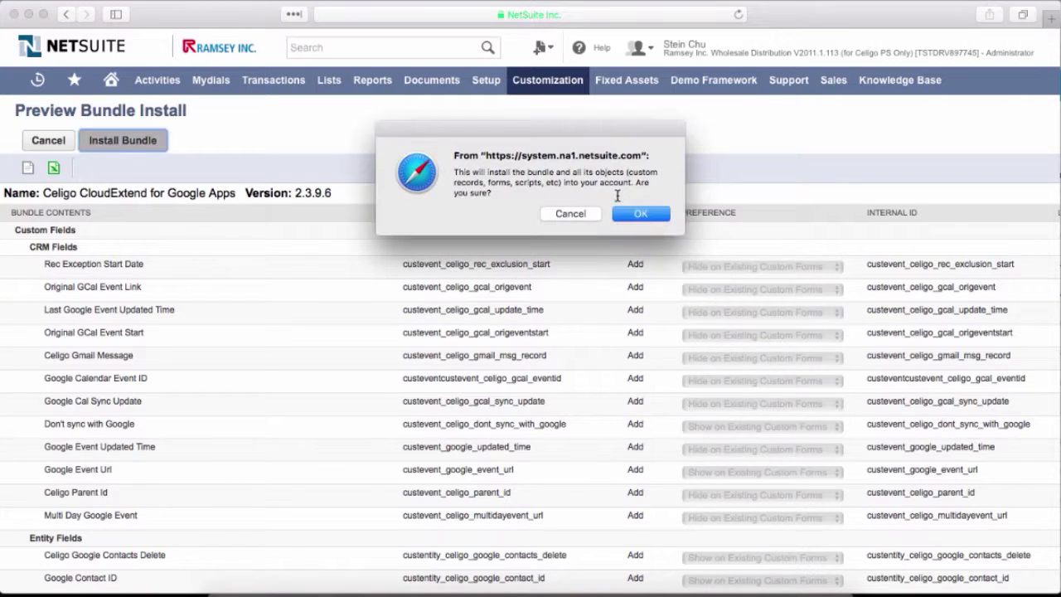
left_click(637, 214)
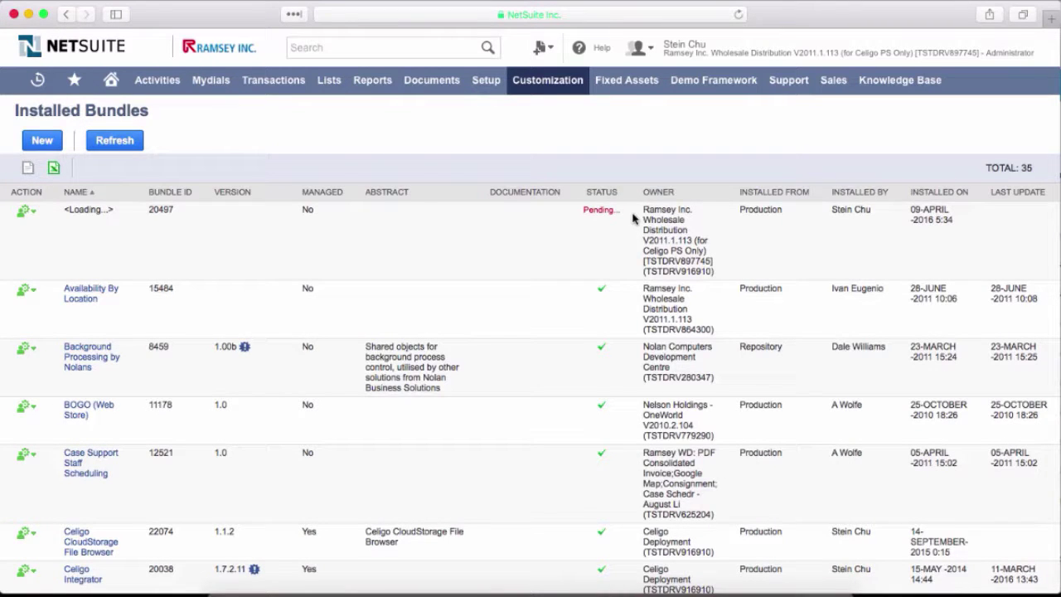
left_click(126, 143)
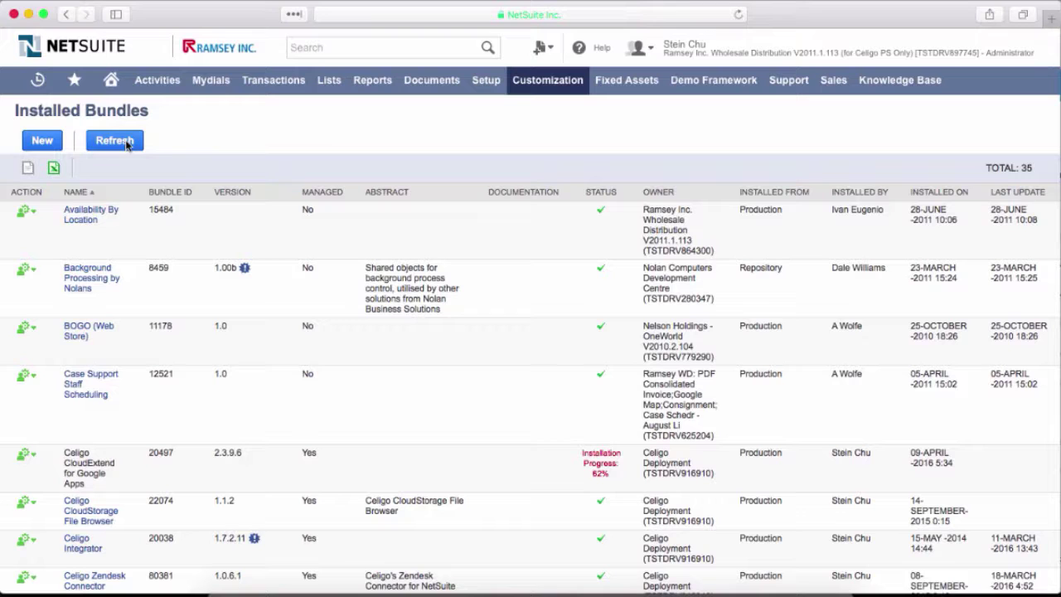
left_click(126, 143)
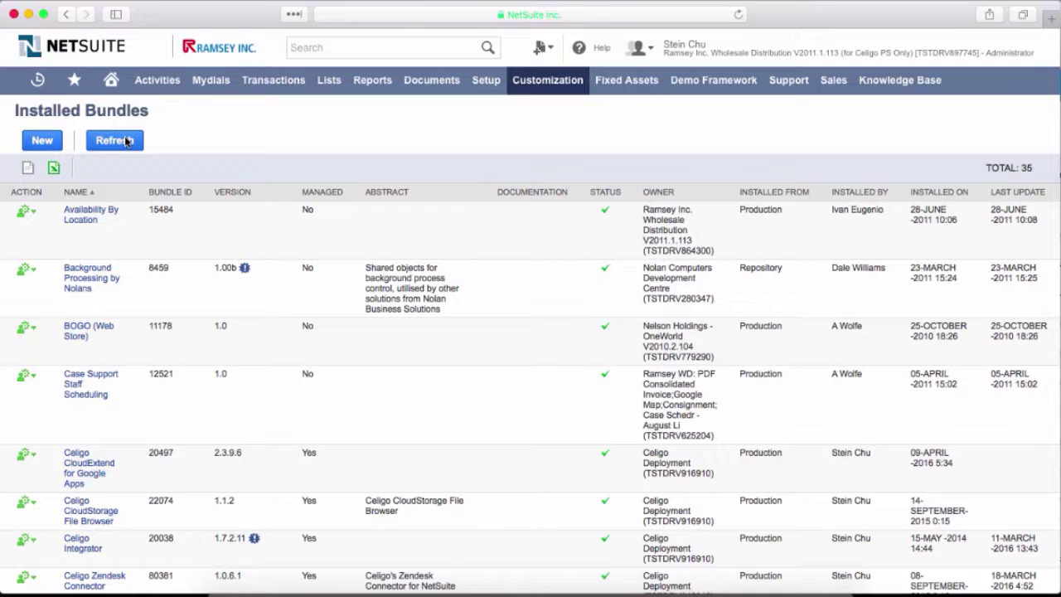
mouse_move(486, 80)
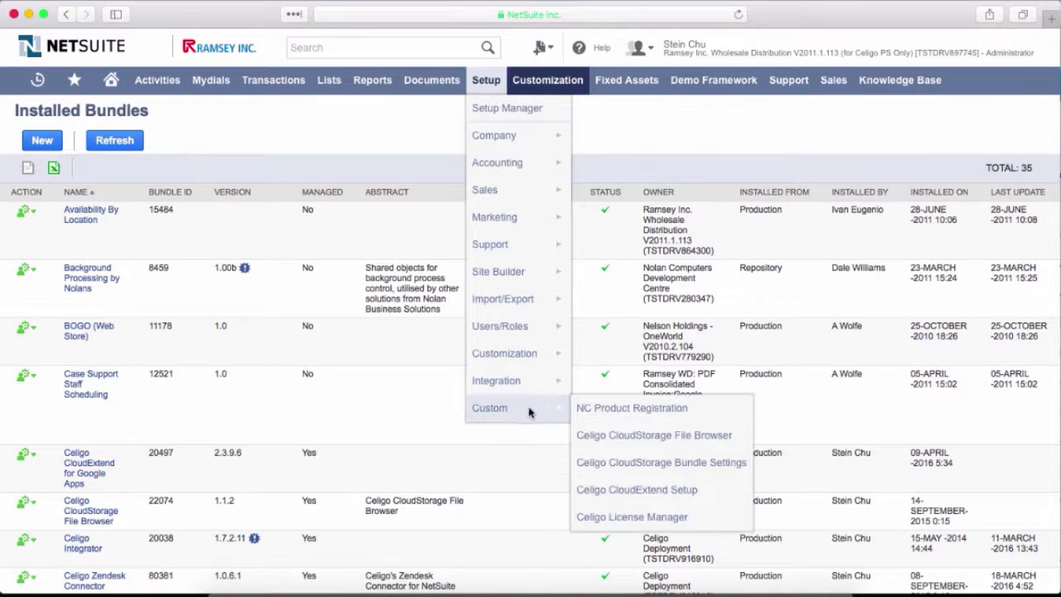
mouse_move(490, 408)
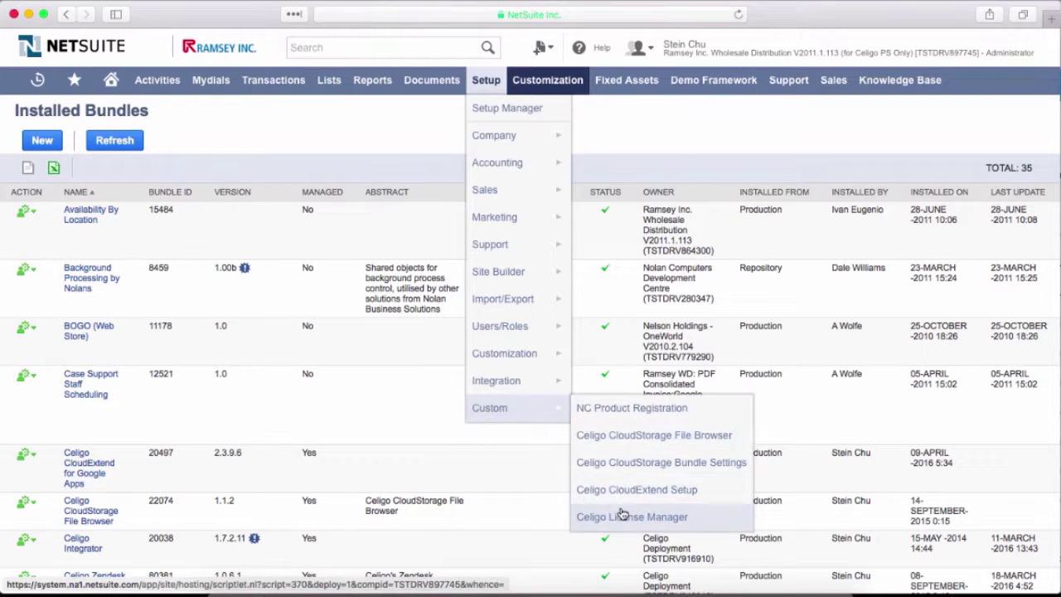
Start a Gdocs trial license with company ABC Company, website celigosupport.com and the contact's first name.
left_click(622, 517)
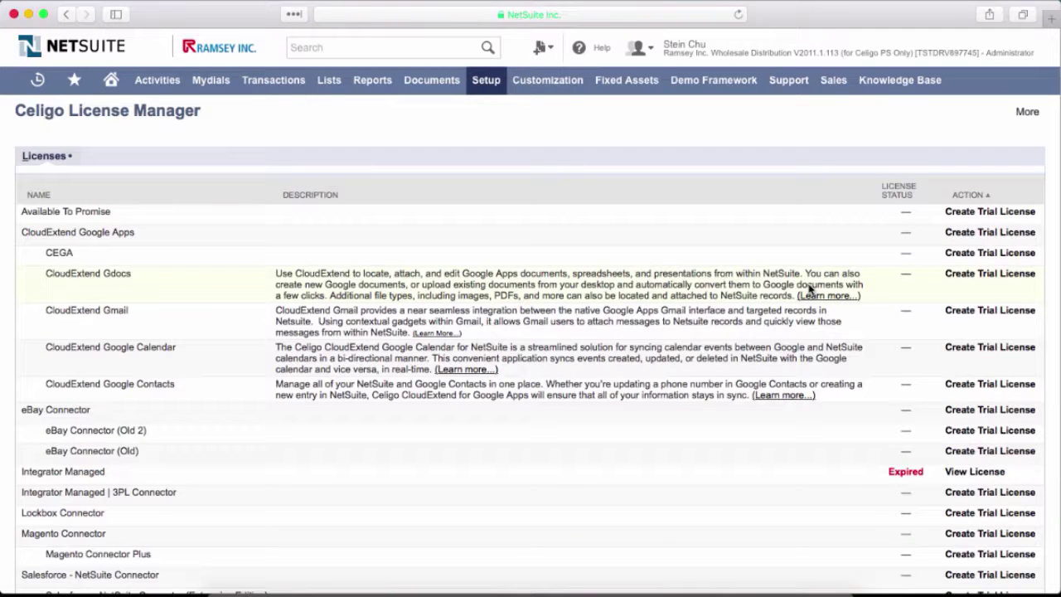
left_click(975, 280)
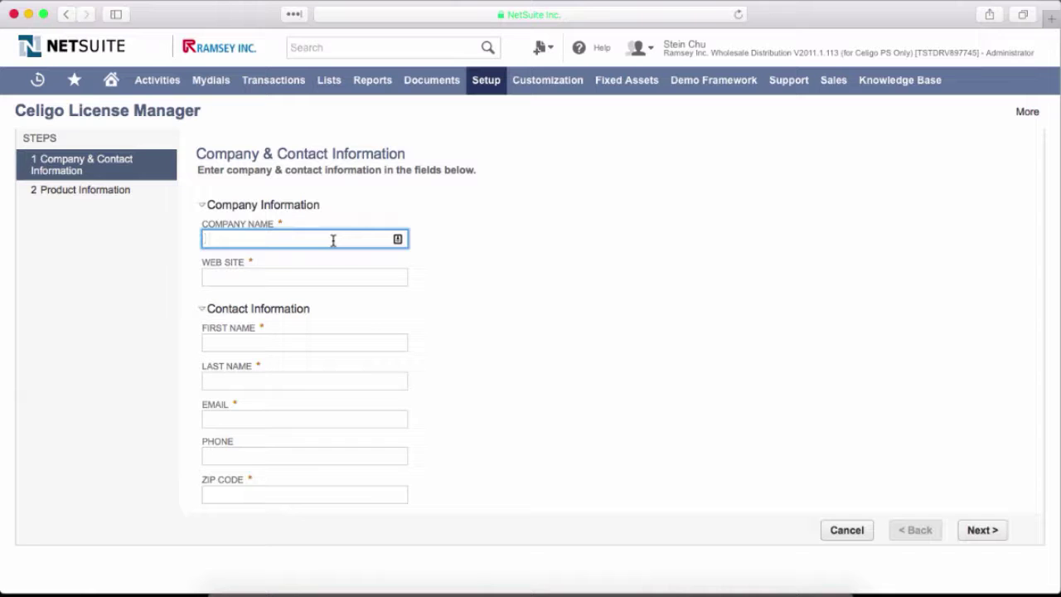
type("ABC Company")
left_click(305, 282)
type("celi")
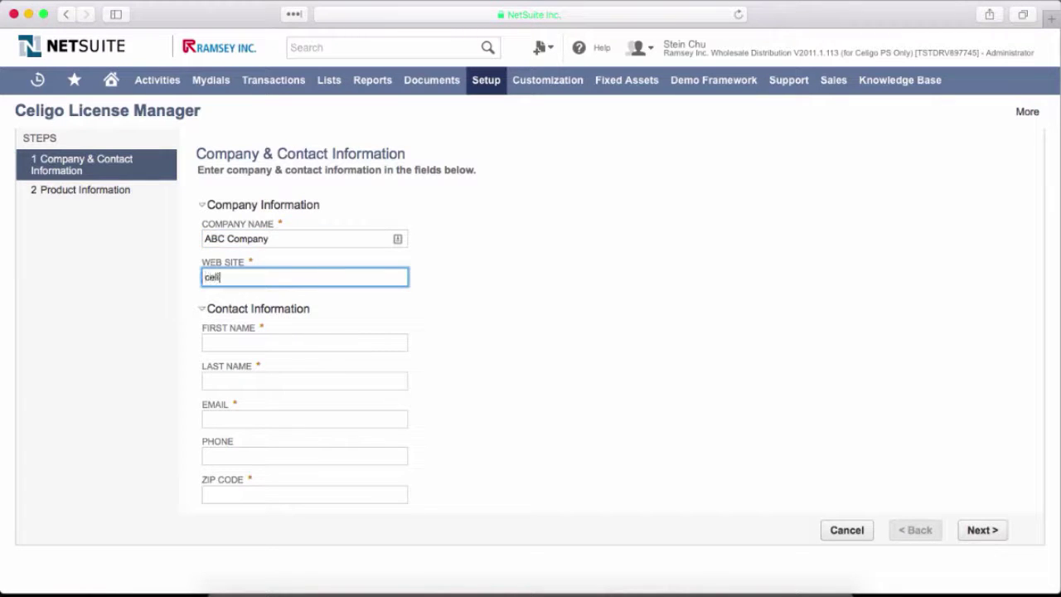
type("gosupport.com")
left_click(302, 340)
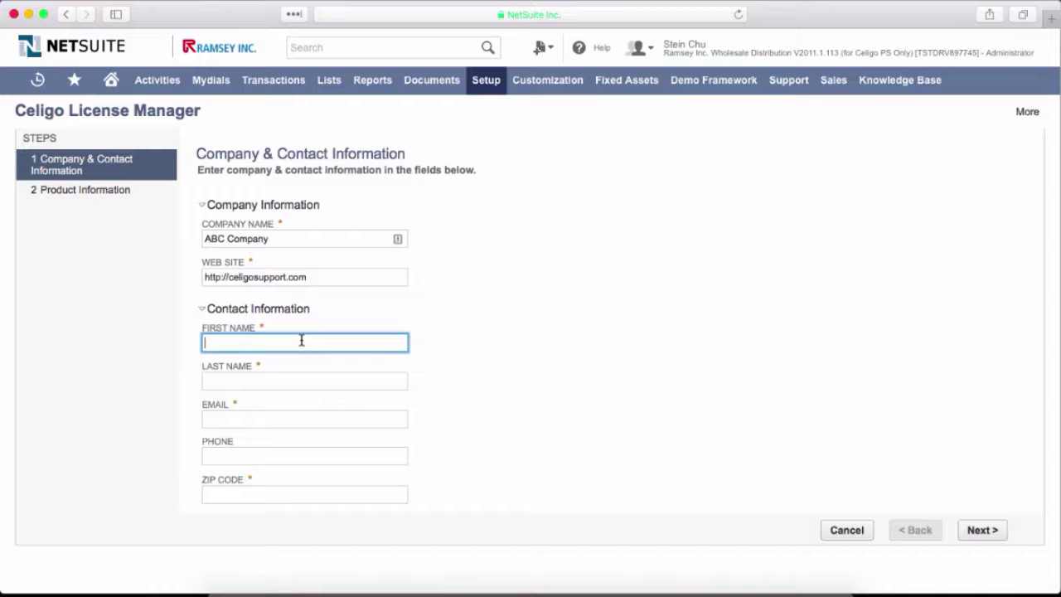
type("Celig")
type("o")
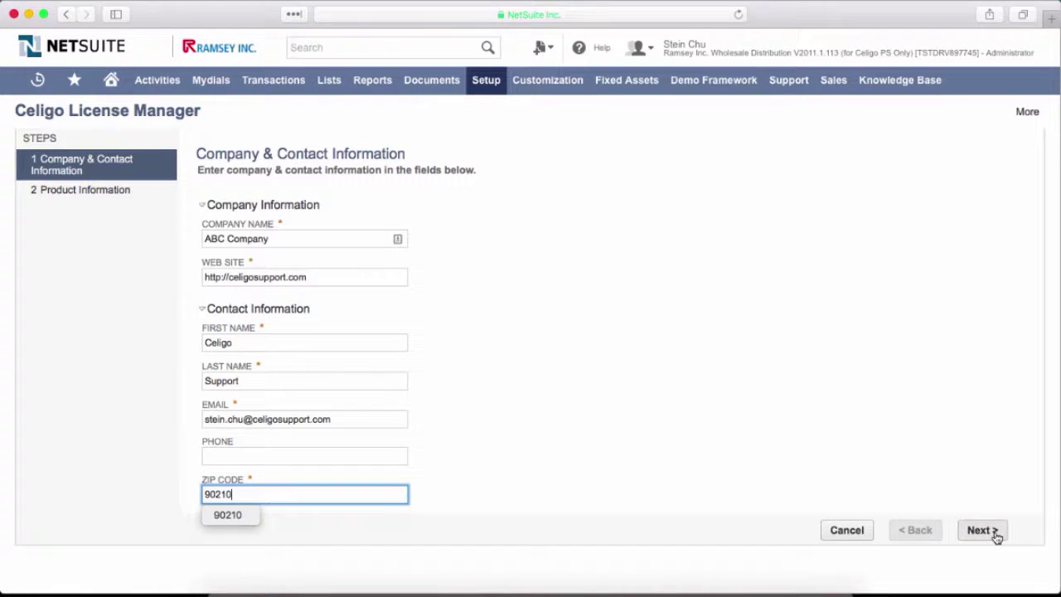
Enter Google Apps domain celigosupport.com and create the Gdocs trial license.
left_click(995, 534)
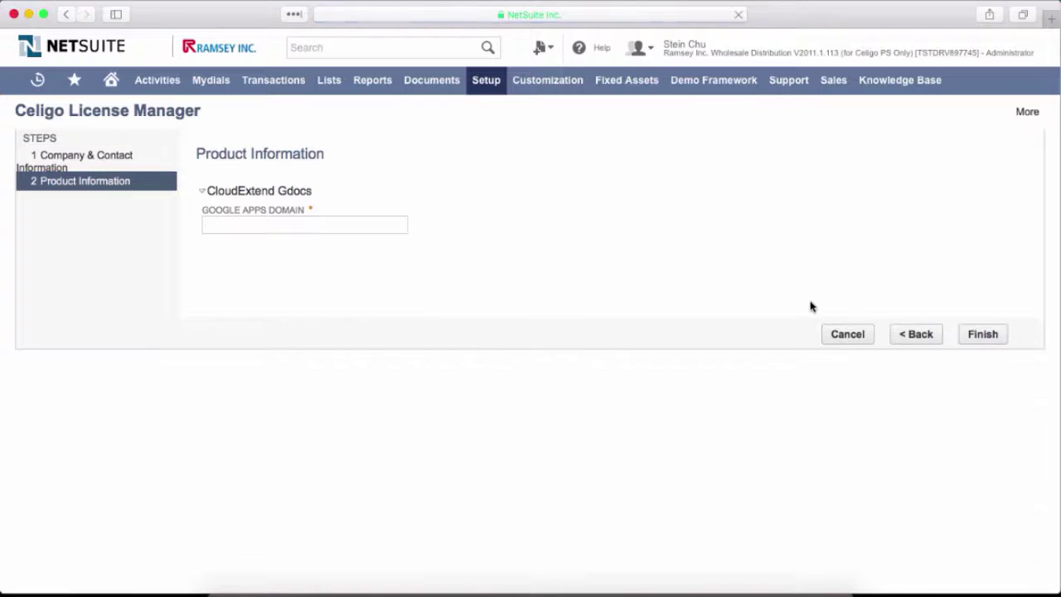
left_click(375, 228)
type("celigo")
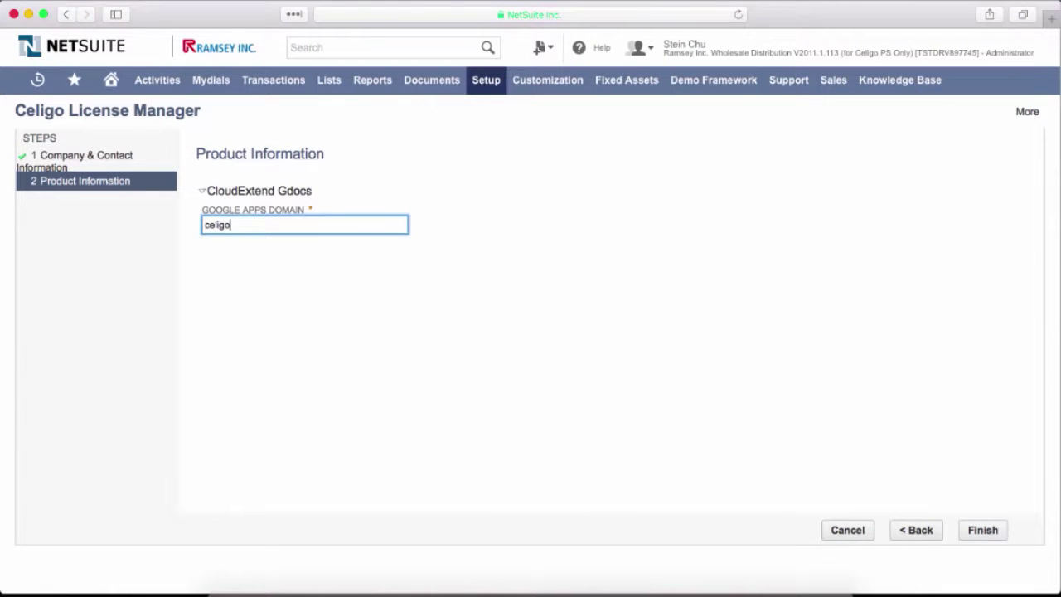
type("support.")
type("com")
left_click(980, 530)
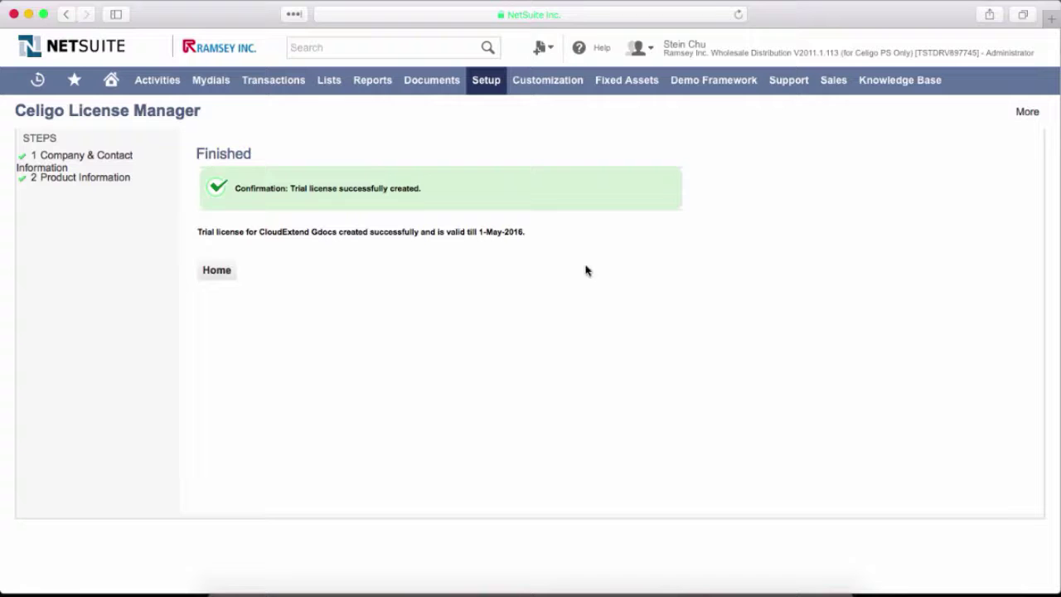
Go back to the License Manager list showing Gdocs, Gmail, Calendar and Contacts licenses Active.
left_click(218, 272)
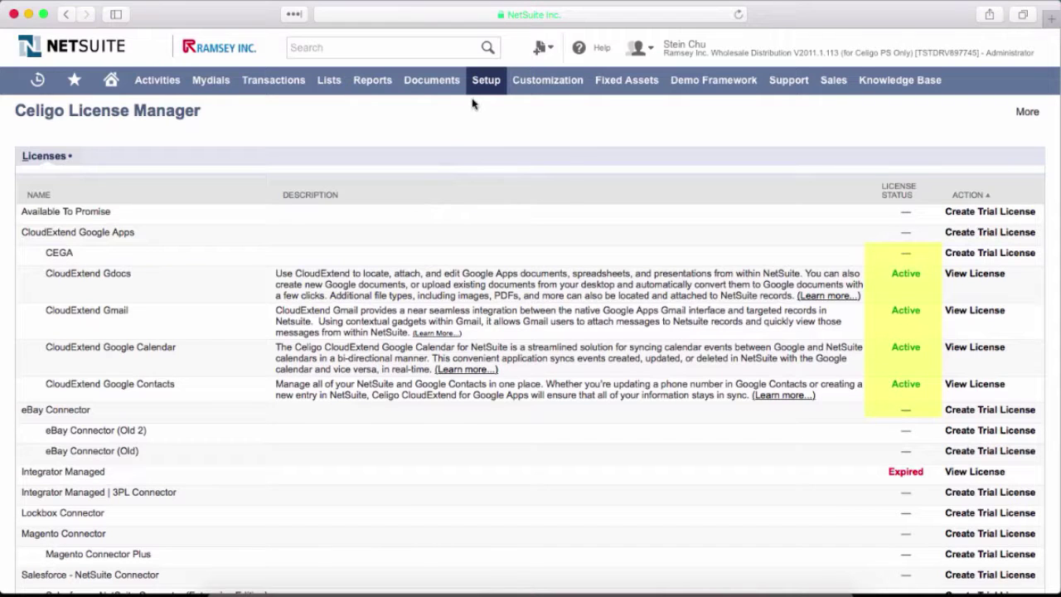
mouse_move(486, 80)
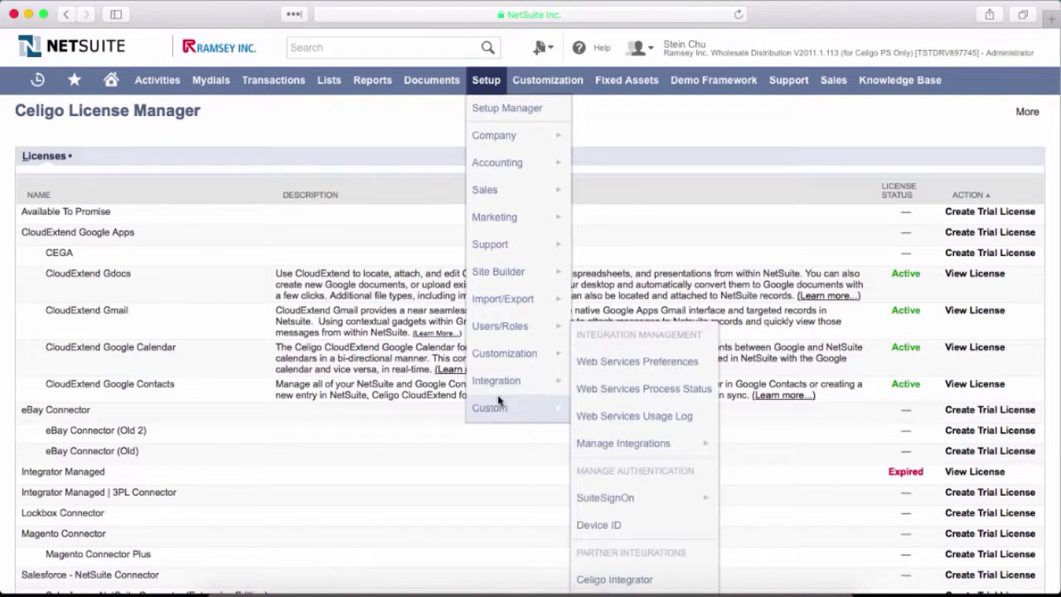
mouse_move(490, 408)
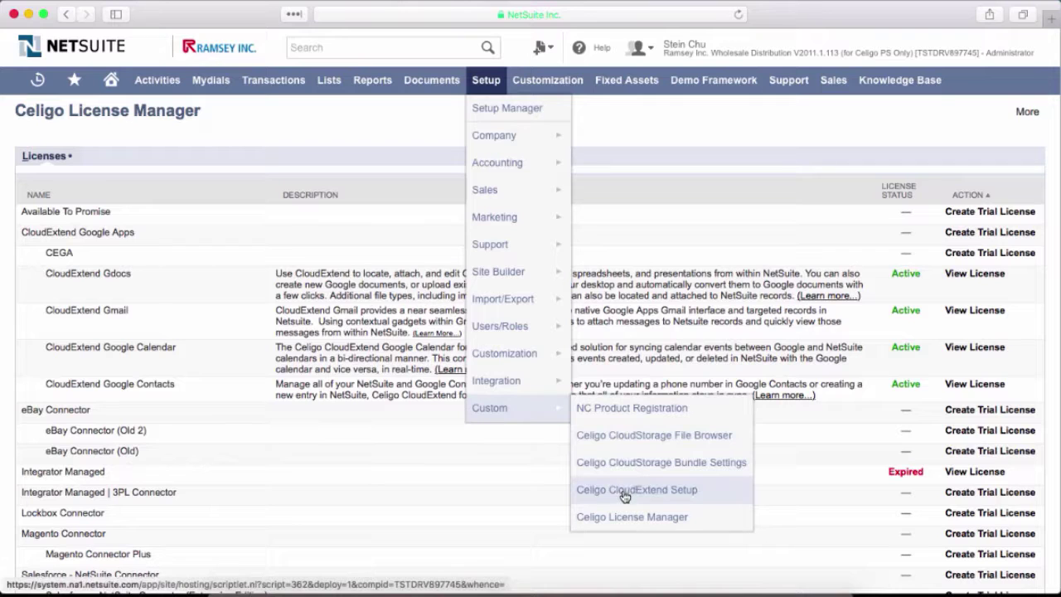
Launch Celigo CloudExtend Setup and grant CloudExtend offline access to the Google account.
left_click(625, 496)
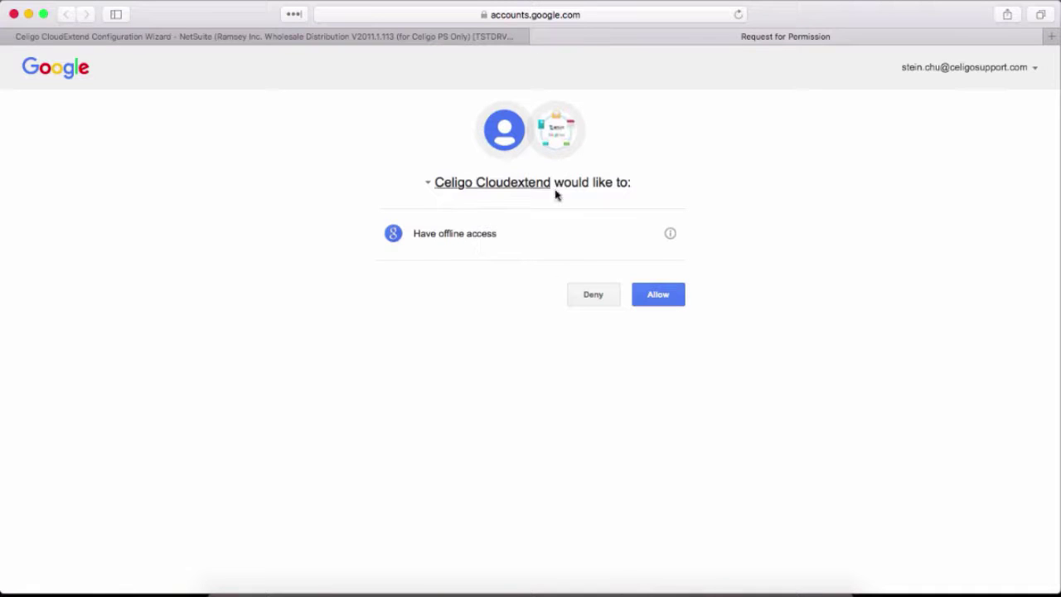
left_click(660, 296)
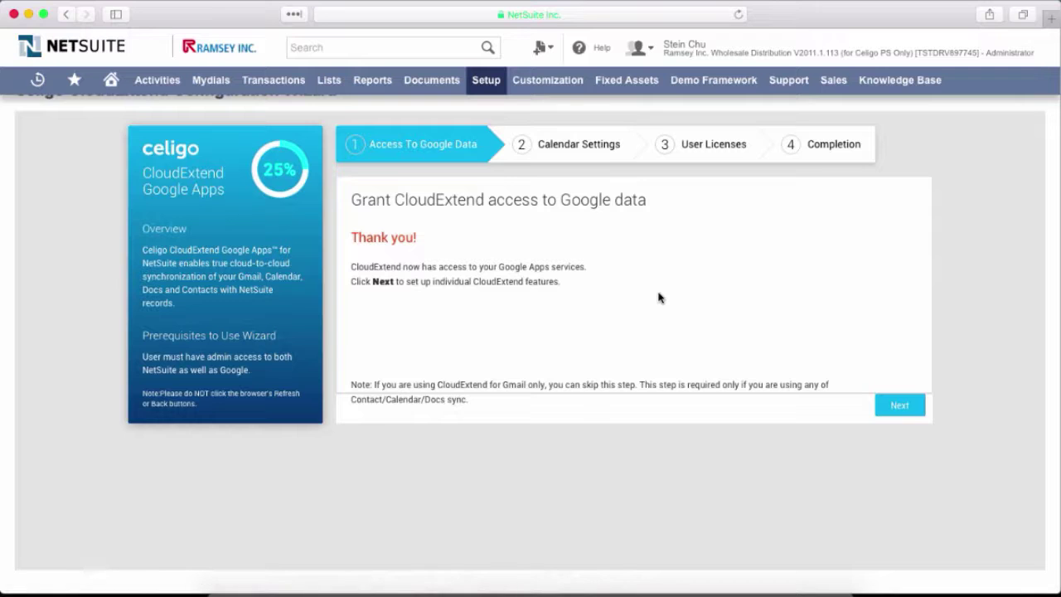
Keep default calendar settings and give two users Gdocs, Gmail and Calendar licenses.
left_click(899, 405)
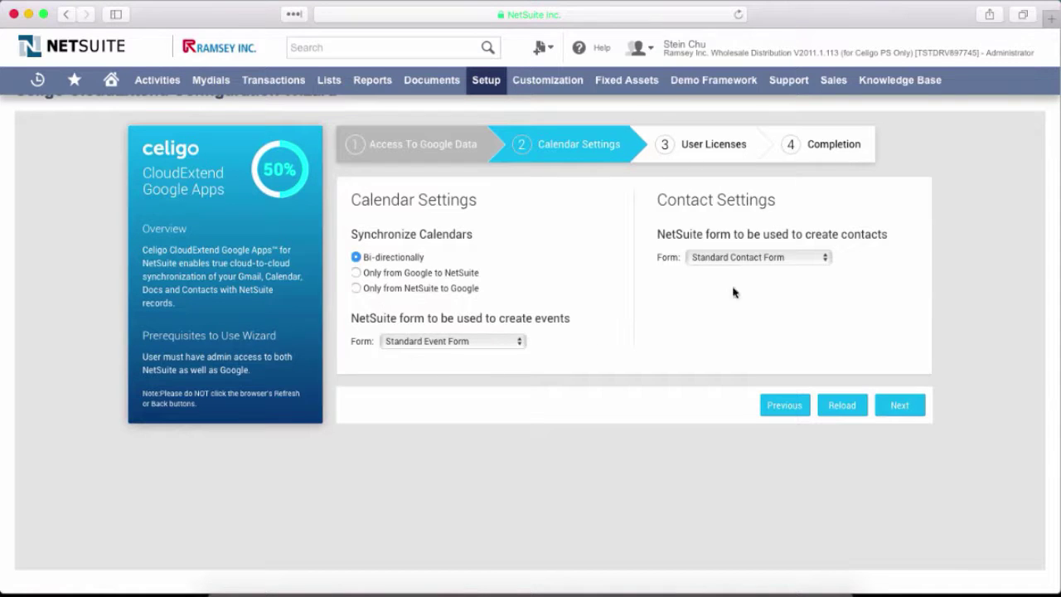
left_click(913, 411)
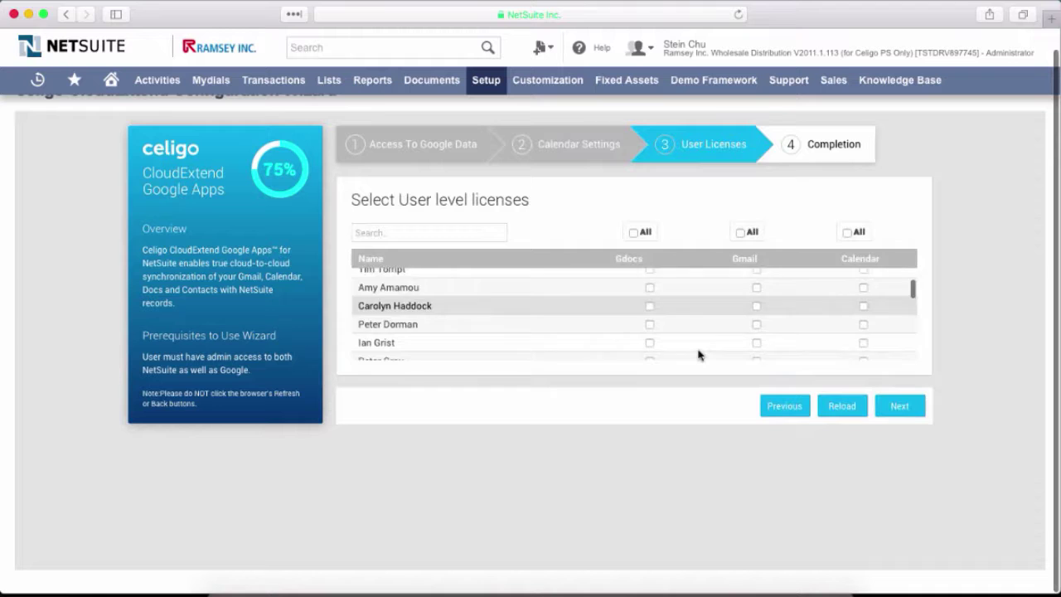
scroll(699, 354, "down", 3)
scroll(699, 355, "down", 1)
scroll(699, 355, "down", 2)
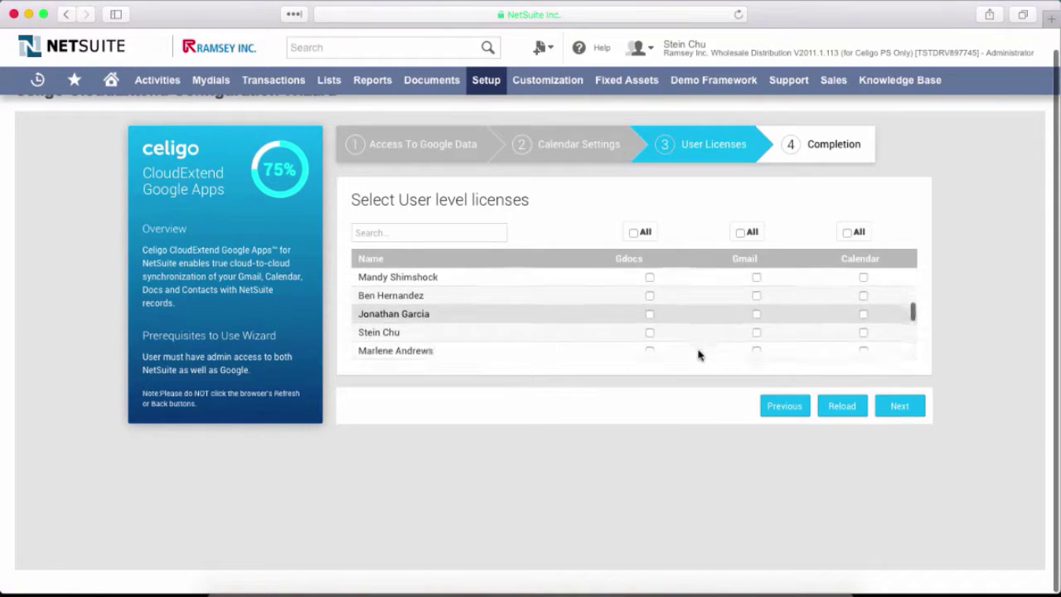
left_click(650, 314)
left_click(756, 315)
left_click(864, 314)
left_click(651, 333)
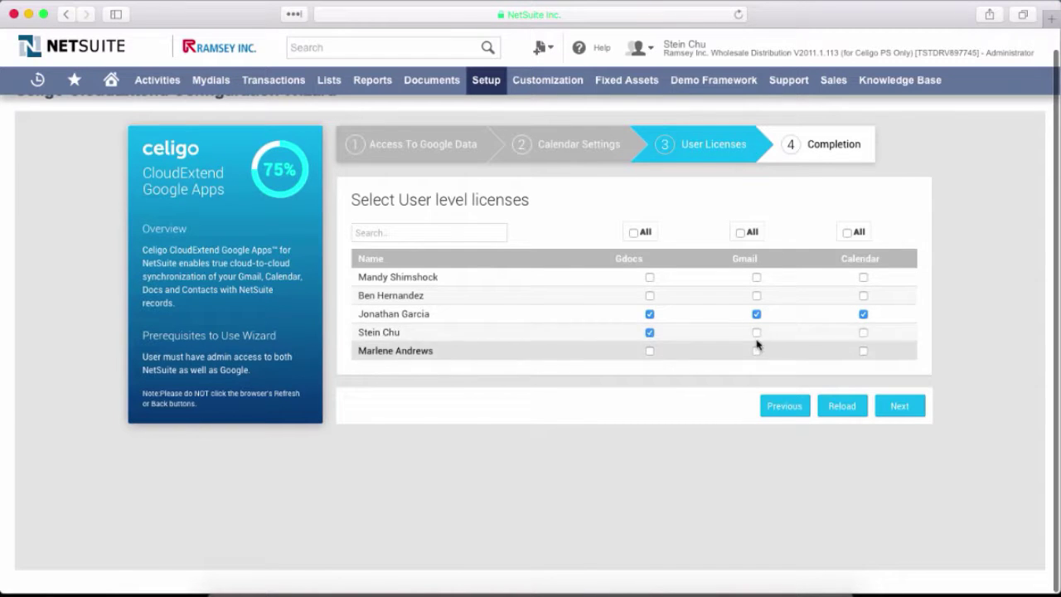
left_click(756, 333)
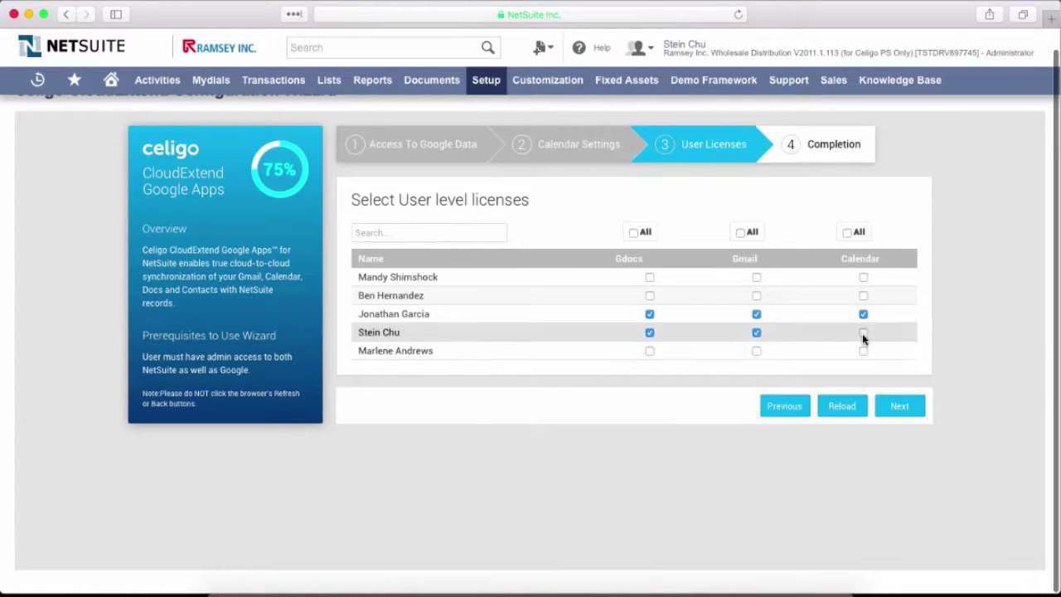
left_click(862, 334)
Save the license choices and finish the CloudExtend setup wizard.
scroll(817, 338, "down", 2)
scroll(816, 338, "down", 2)
scroll(862, 344, "up", 3)
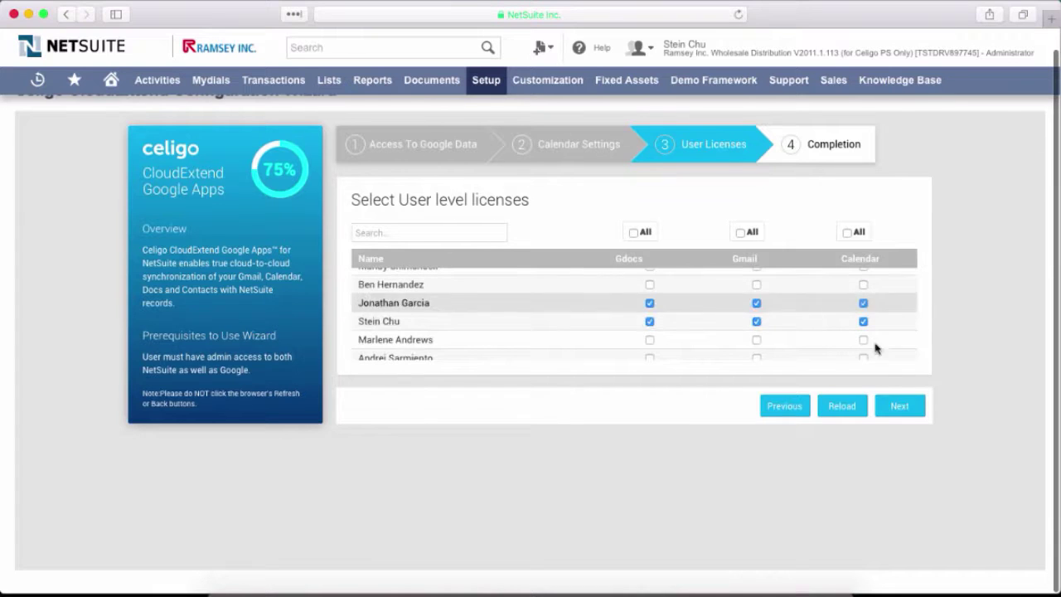
left_click(900, 407)
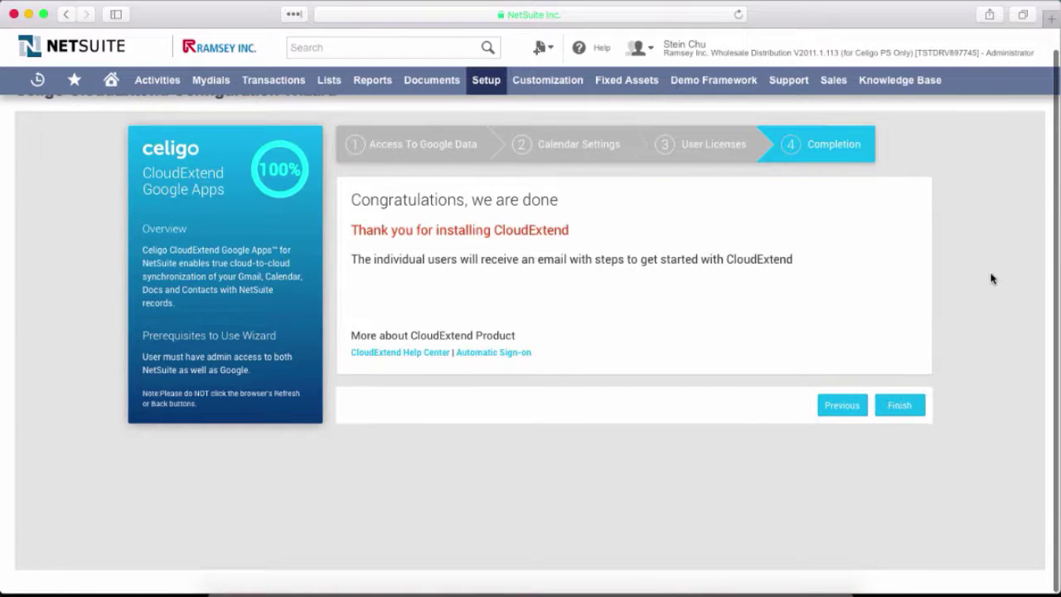
left_click(904, 410)
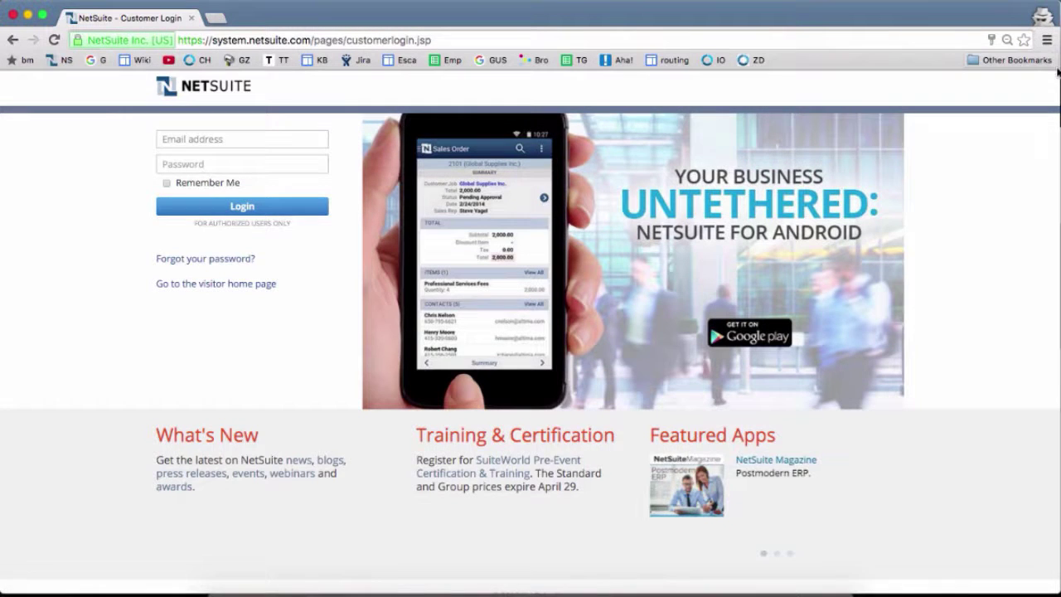
Go to Chrome's Settings from the browser menu.
left_click(1047, 40)
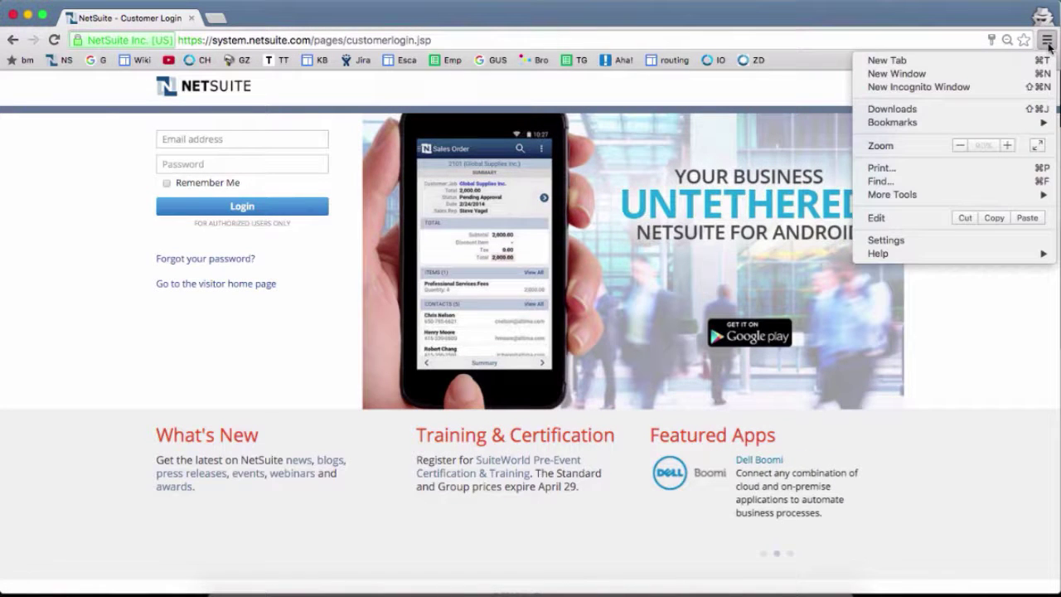
left_click(932, 241)
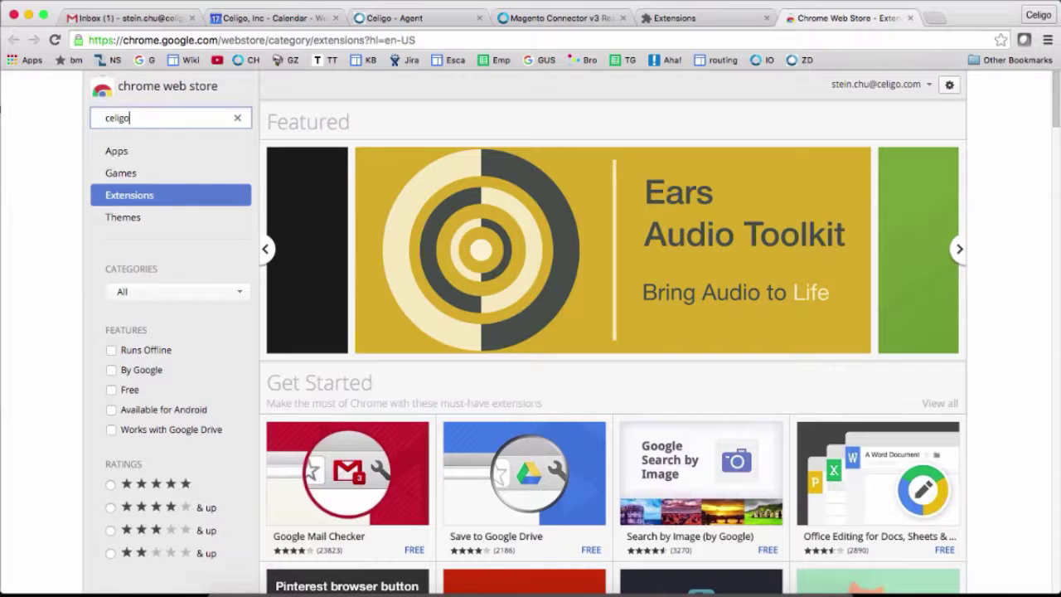
Search the Web Store for 'celigo' and add CloudExtend Gmail for NetSuite to Chrome.
key("Return")
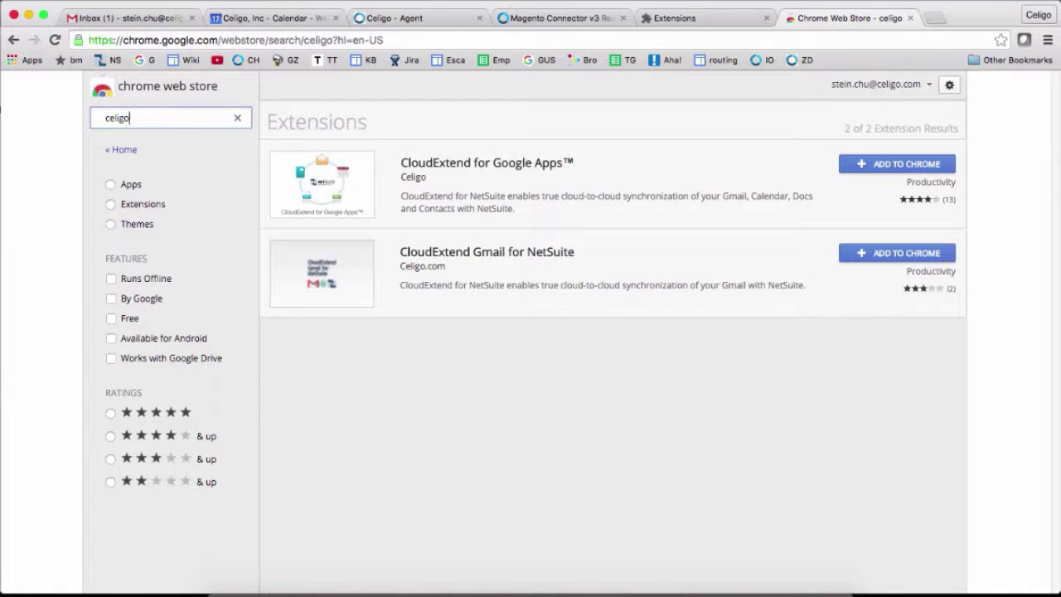
left_click(877, 260)
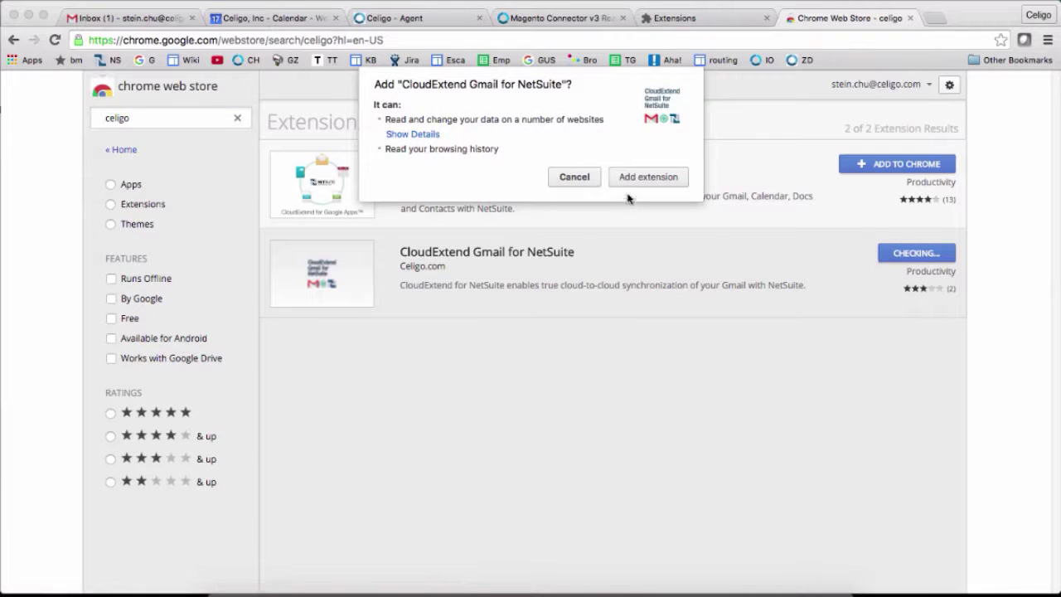
left_click(640, 177)
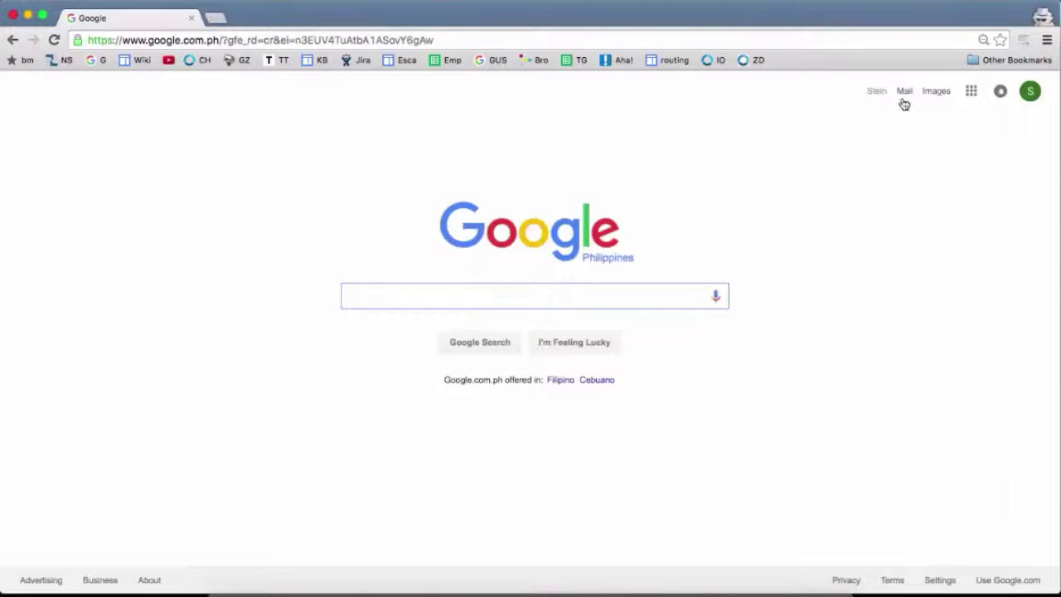
In Gmail, sign the CloudExtend sidebar in with the NetSuite password and show its Home view.
left_click(905, 93)
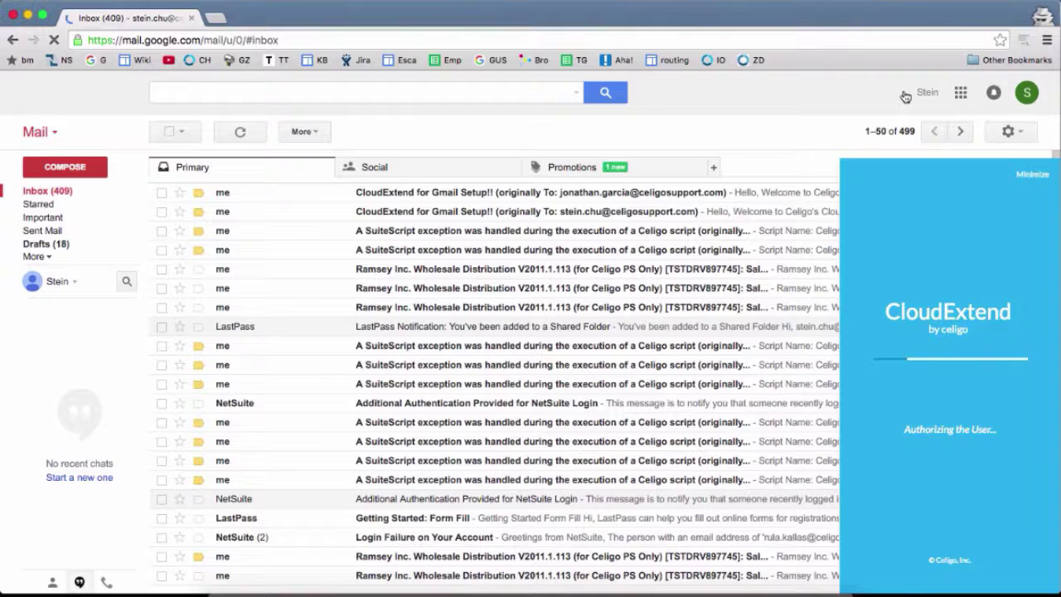
type("••••••")
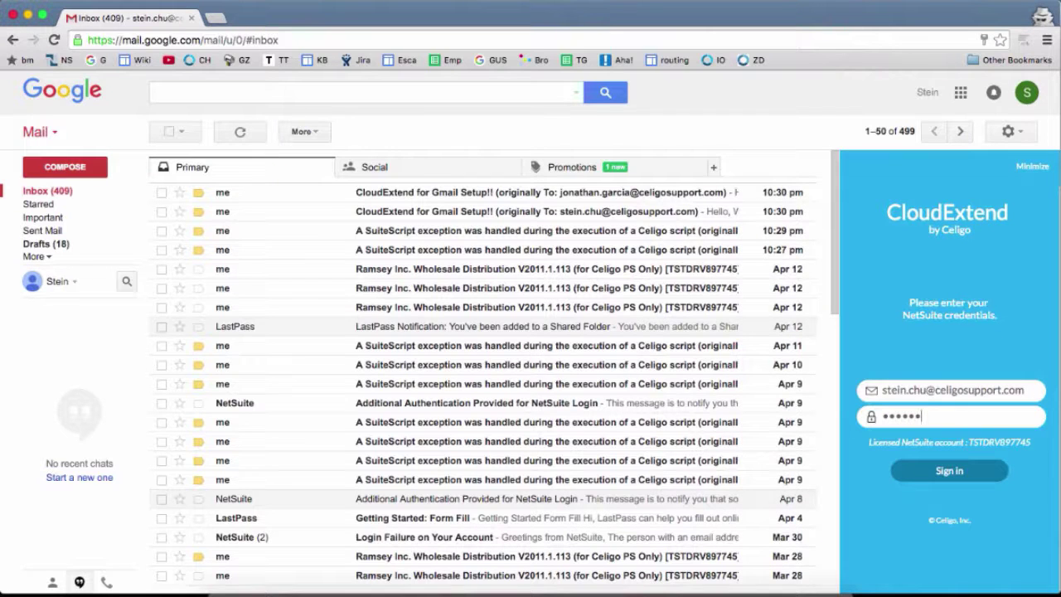
left_click(959, 468)
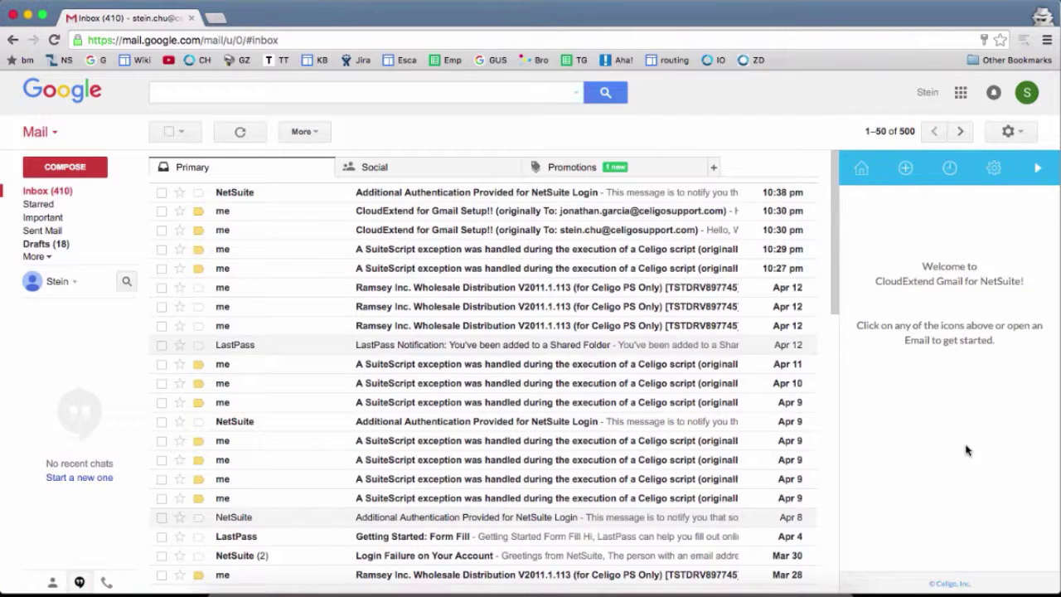
left_click(863, 166)
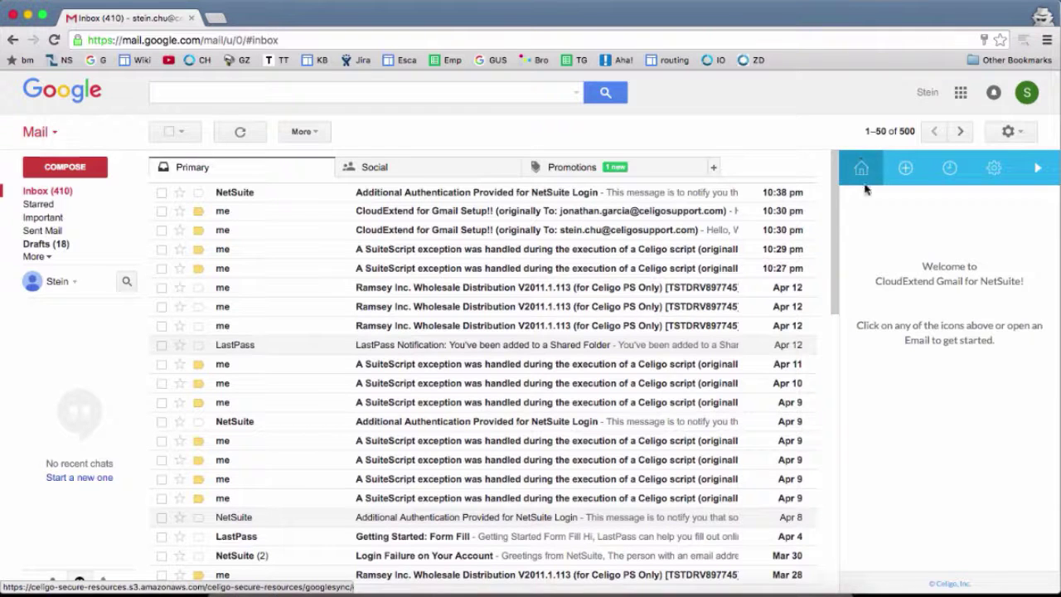